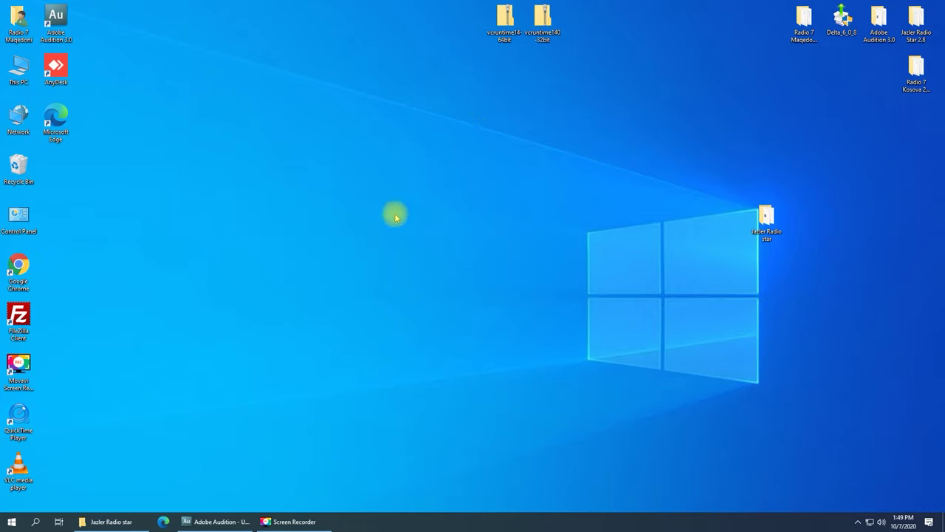
pyautogui.doubleClick(767, 217)
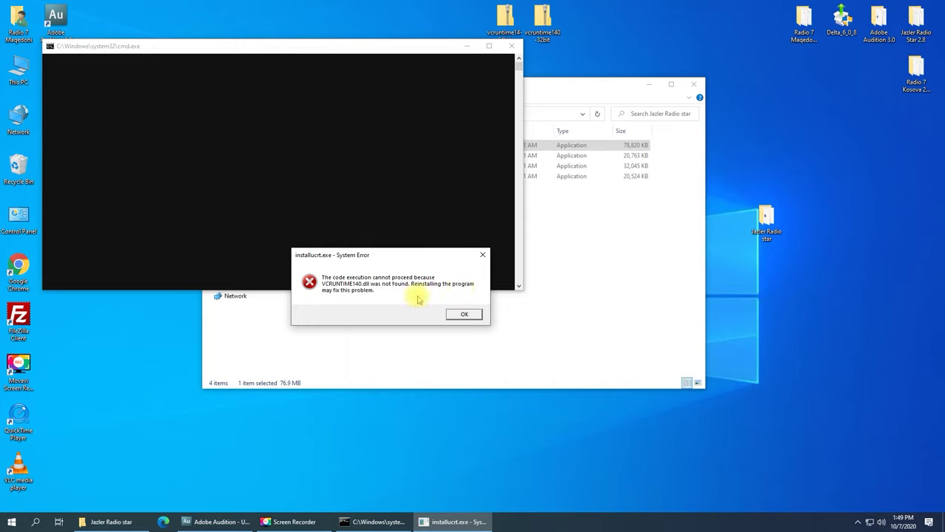
pyautogui.click(482, 255)
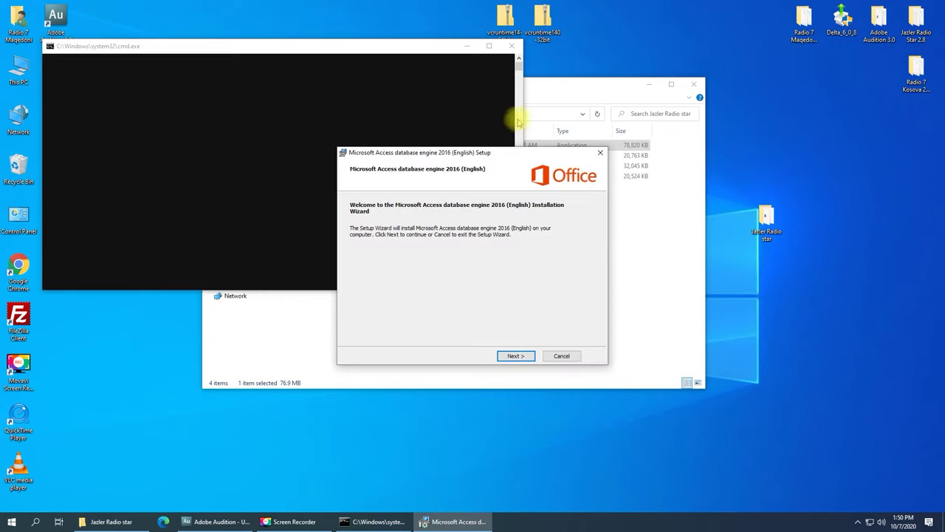
pyautogui.click(561, 355)
pyautogui.click(481, 284)
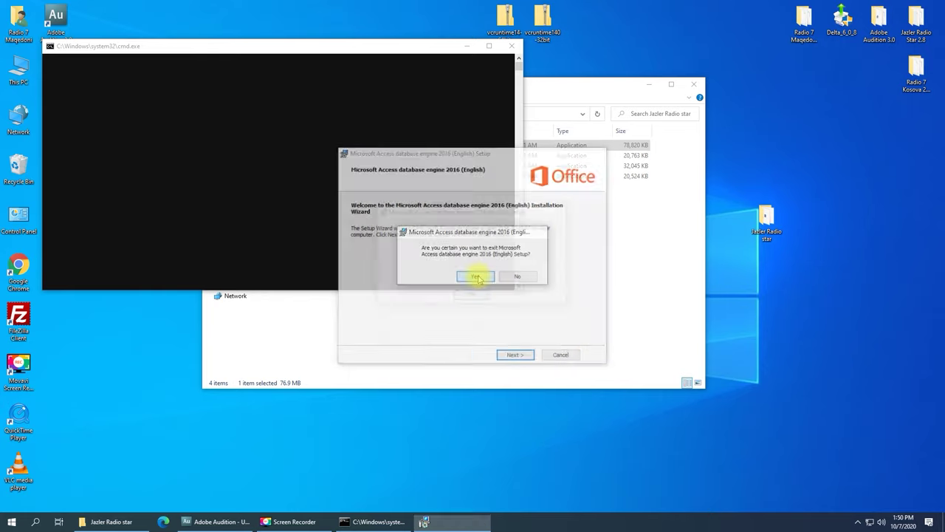
pyautogui.click(475, 296)
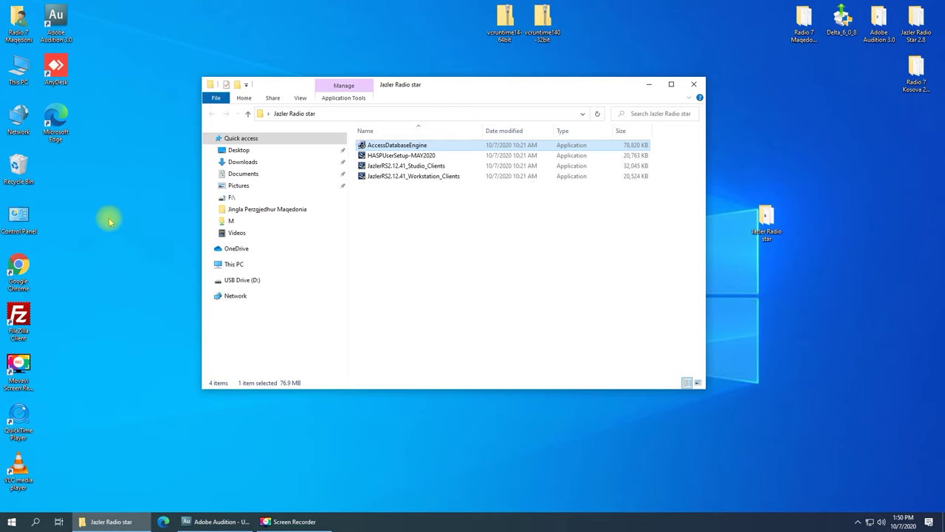
pyautogui.rightClick(109, 220)
pyautogui.click(135, 247)
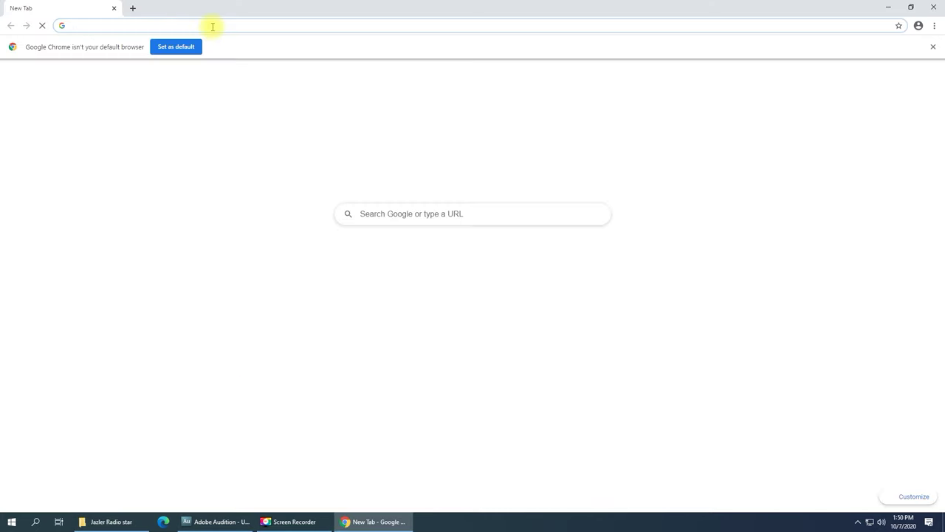
# Go to tips2fix.com in Chrome.
pyautogui.click(201, 28)
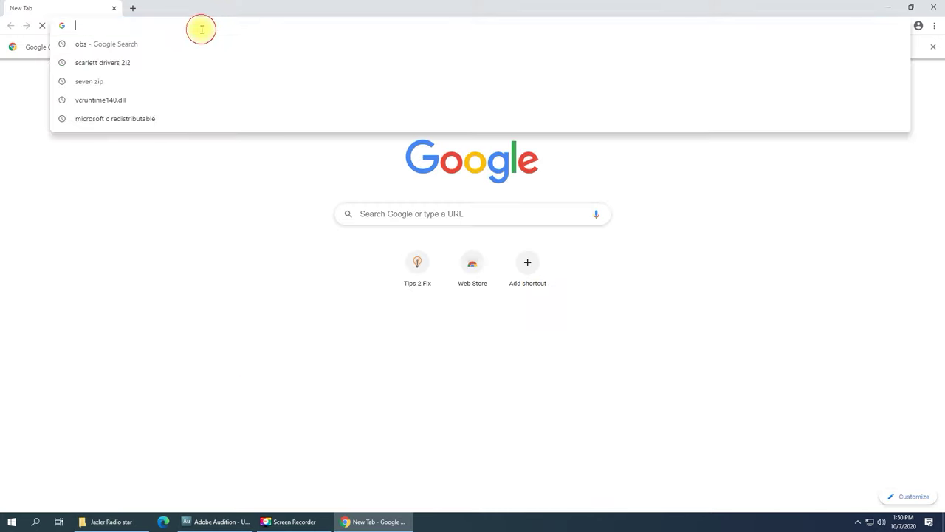
pyautogui.write('tips')
pyautogui.press('Return')
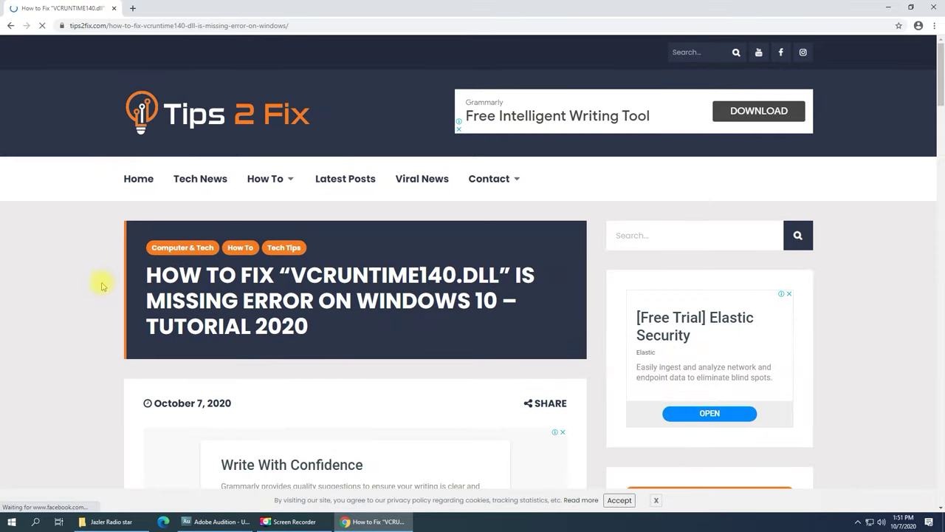
# Scroll the VCRUNTIME140.dll fix article and download the 64-bit vcruntime140 zip.
pyautogui.scroll(-3, 44, 295)
pyautogui.scroll(-8, 67, 332)
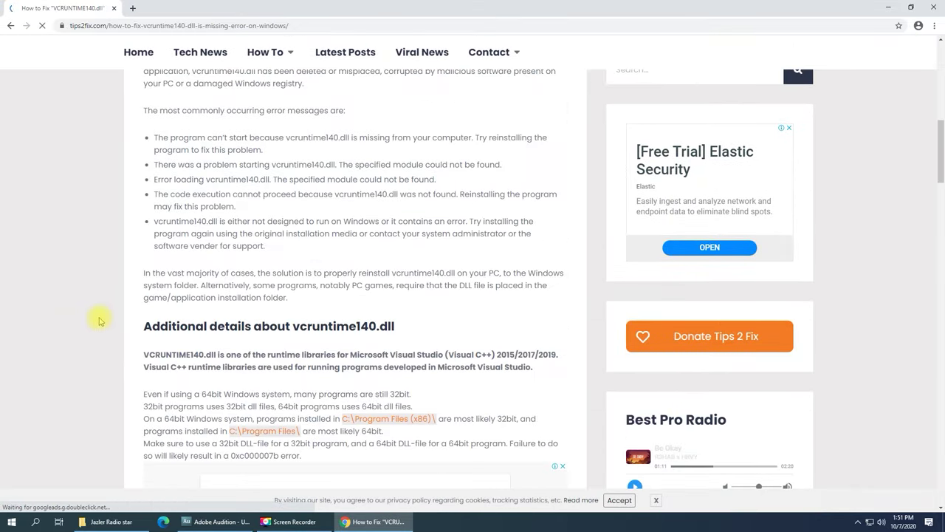
pyautogui.scroll(-4, 94, 339)
pyautogui.scroll(-6, 93, 354)
pyautogui.scroll(-5, 93, 352)
pyautogui.scroll(-4, 93, 352)
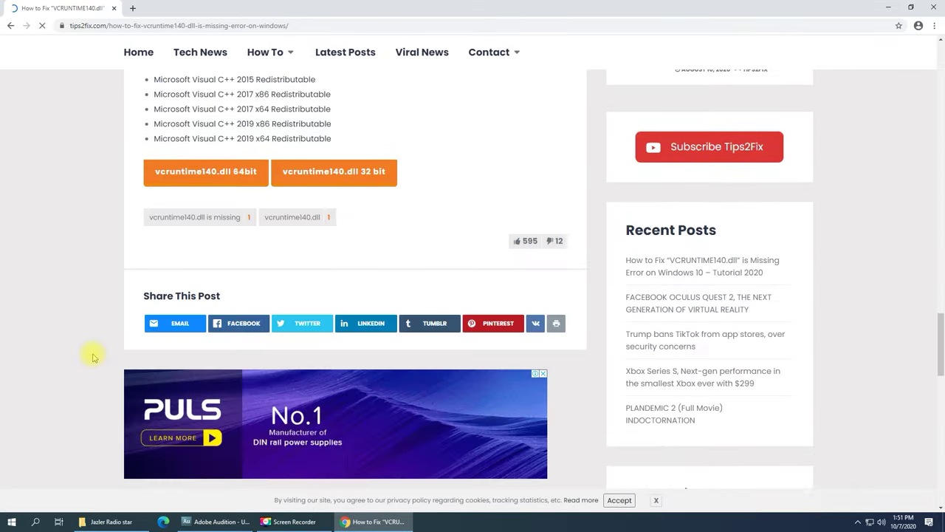
pyautogui.scroll(1, 116, 360)
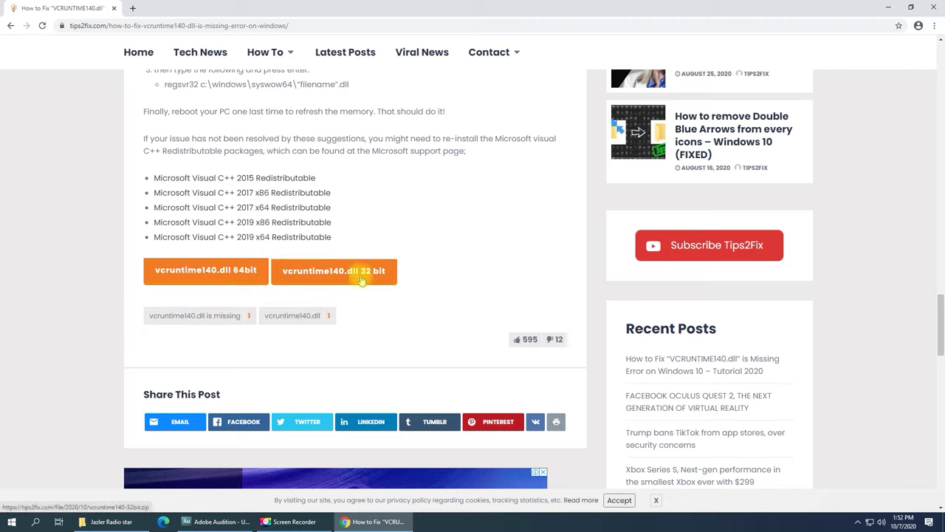
pyautogui.click(211, 280)
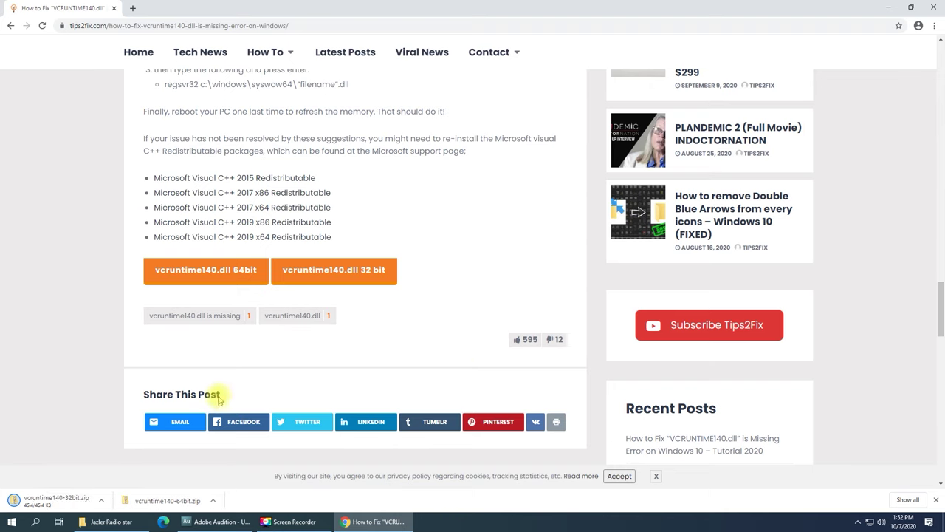
pyautogui.scroll(3, 52, 370)
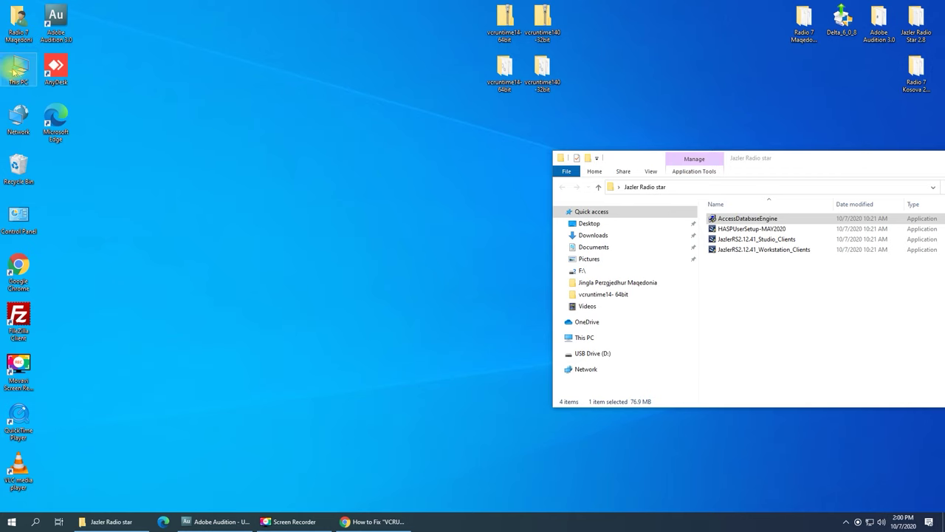
pyautogui.rightClick(12, 67)
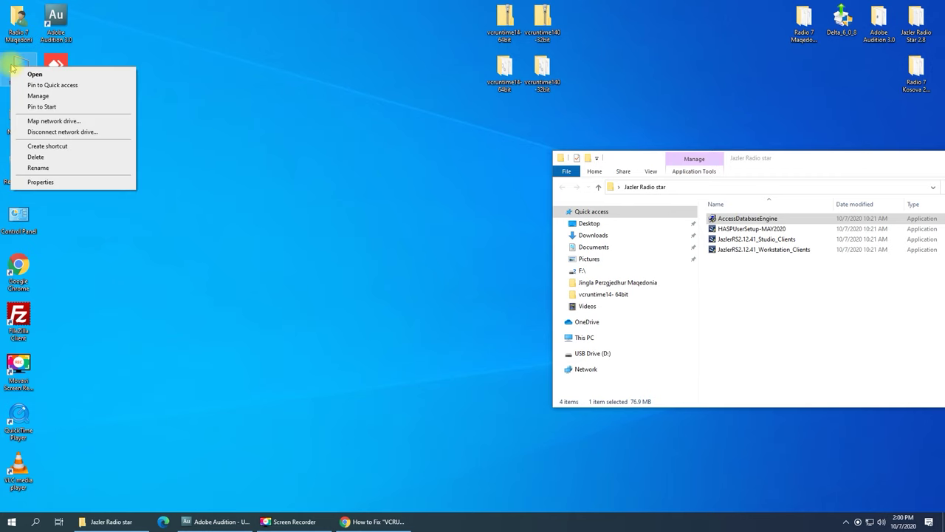
pyautogui.click(41, 182)
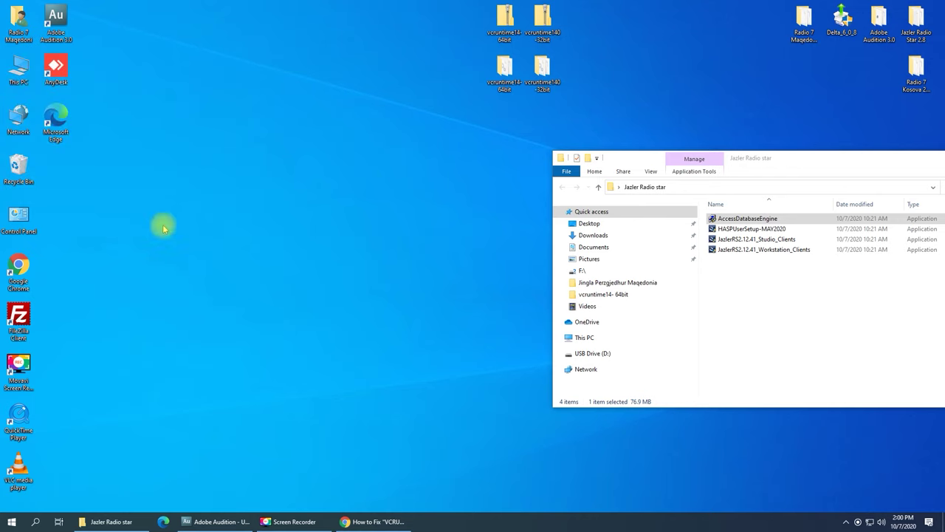
pyautogui.rightClick(12, 68)
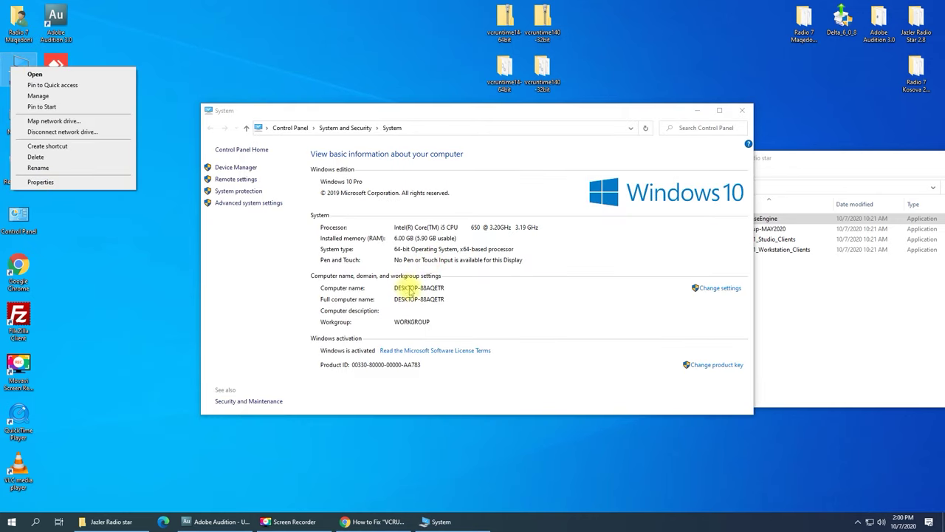
pyautogui.click(388, 244)
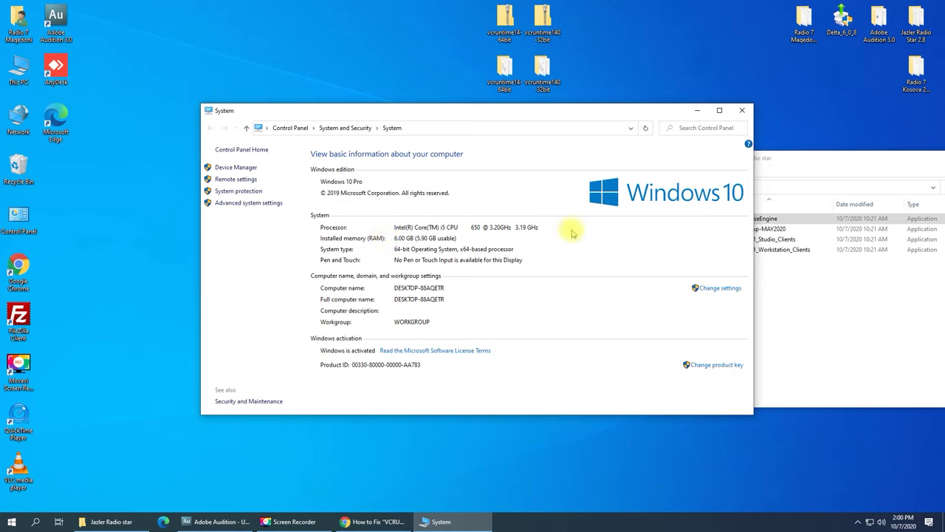
pyautogui.click(748, 110)
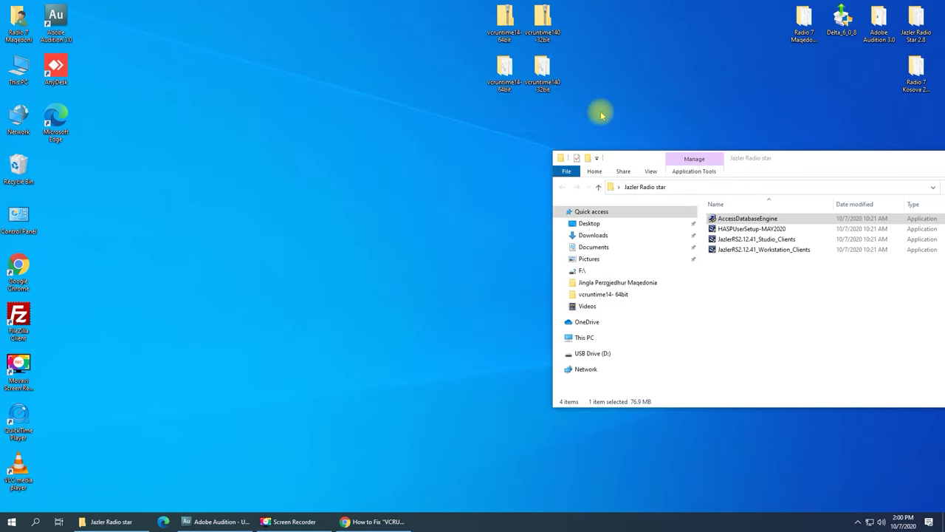
# Browse This PC > Local Disk (C:) > Windows > System32, then narrow the window beside the desktop folders.
pyautogui.doubleClick(20, 71)
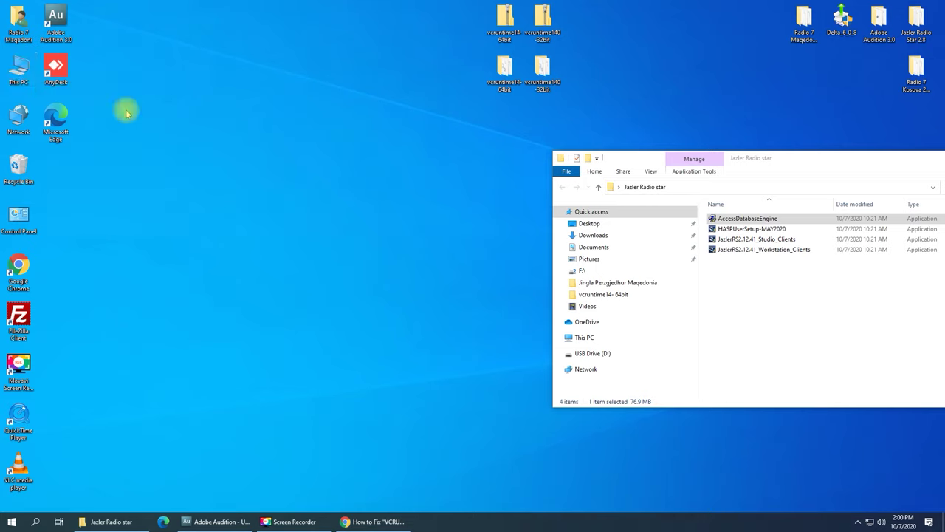
pyautogui.doubleClick(198, 172)
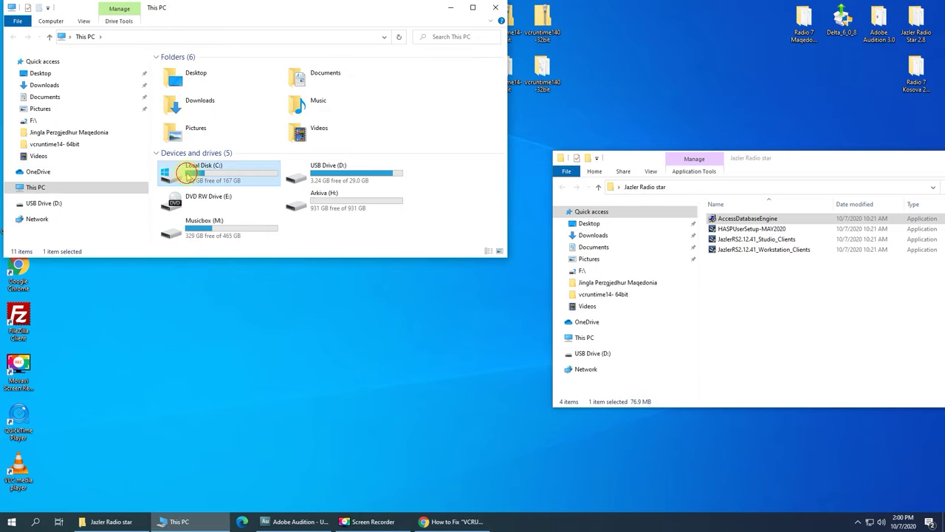
pyautogui.doubleClick(180, 141)
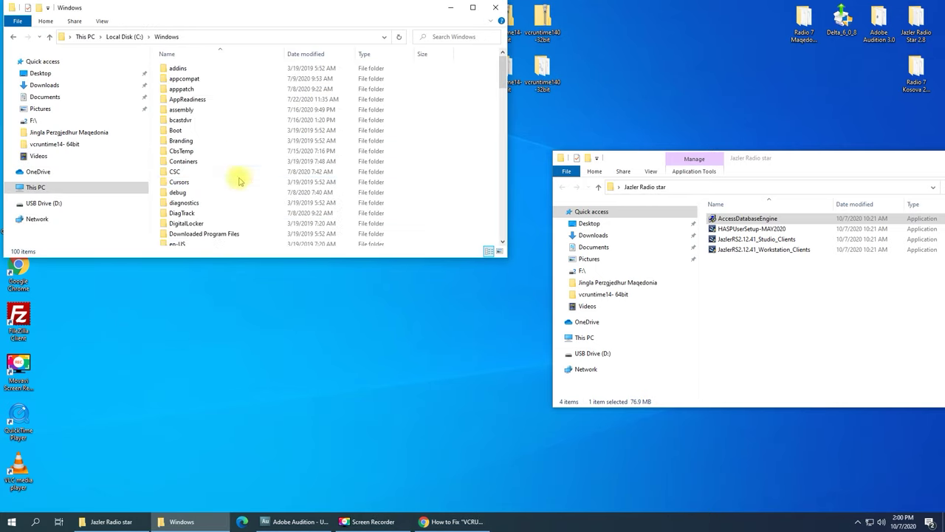
pyautogui.moveTo(274, 257); pyautogui.dragTo(272, 485)
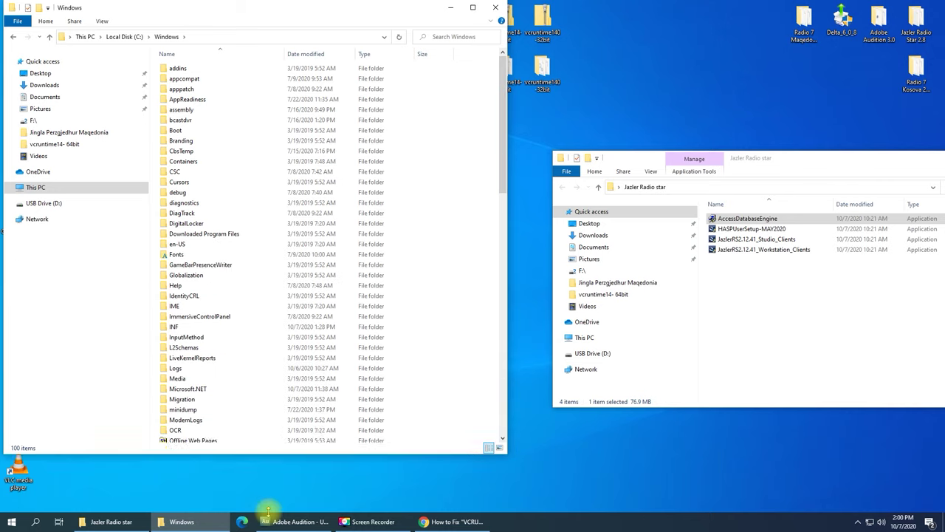
pyautogui.scroll(-2, 212, 325)
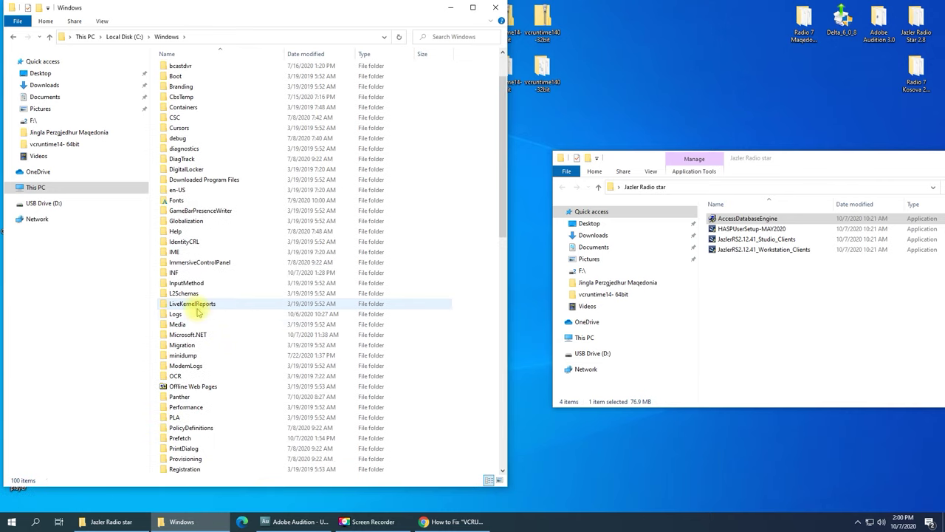
pyautogui.click(211, 304)
pyautogui.scroll(-1, 218, 313)
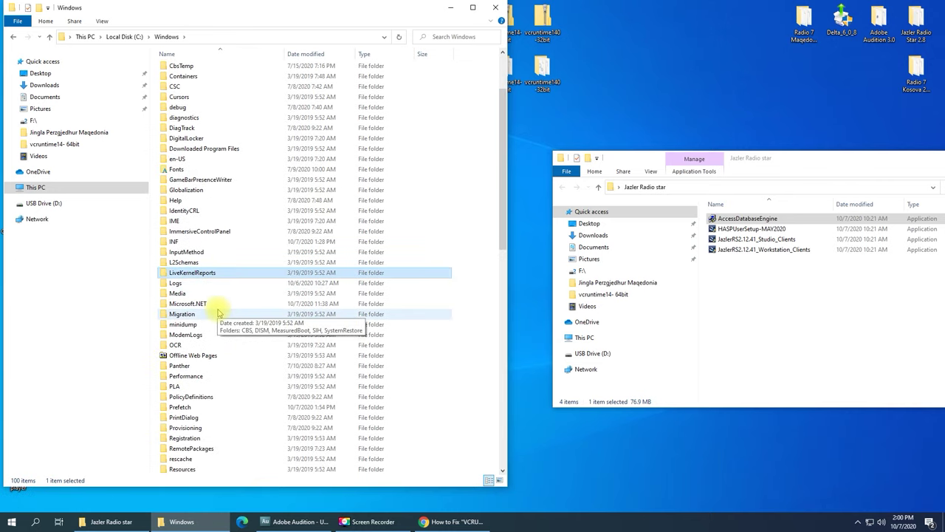
pyautogui.press('s')
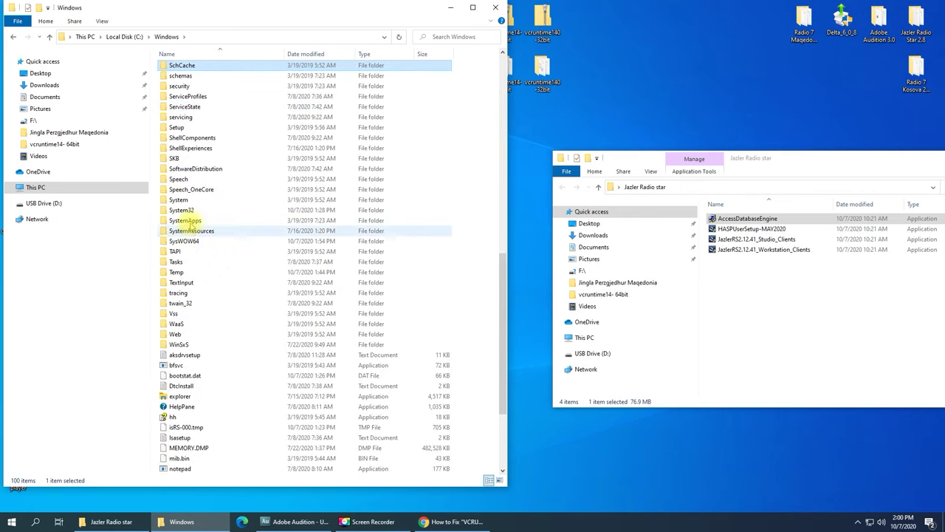
pyautogui.doubleClick(177, 210)
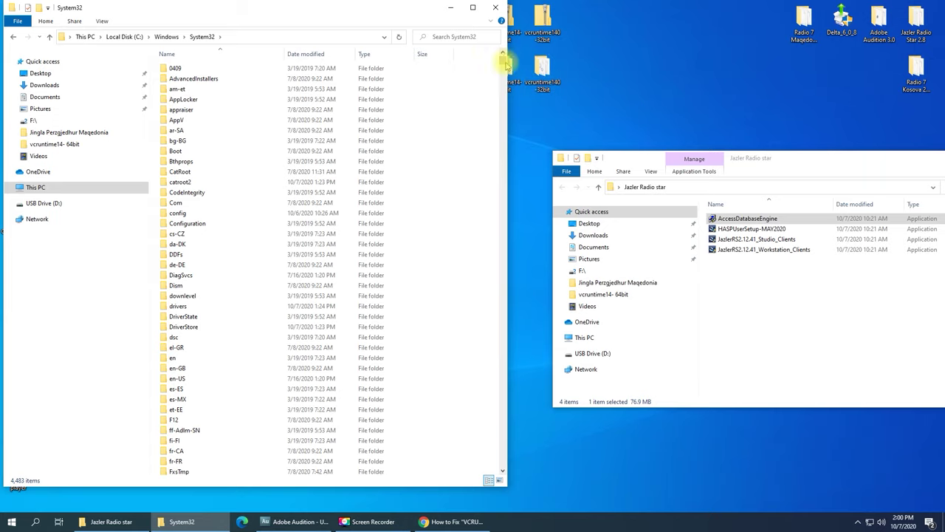
pyautogui.moveTo(509, 118); pyautogui.dragTo(471, 133)
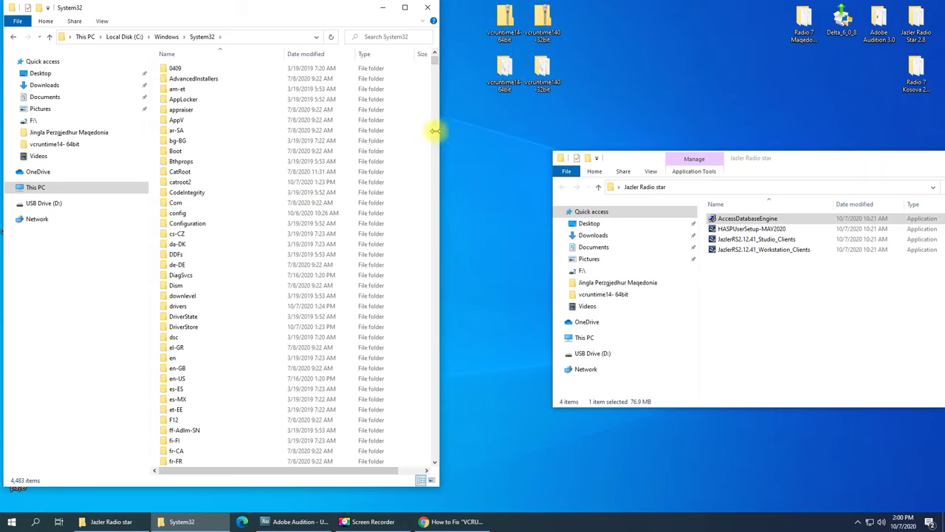
# Copy vcruntime140.dll from the vcruntime14- 64bit folder.
pyautogui.doubleClick(508, 89)
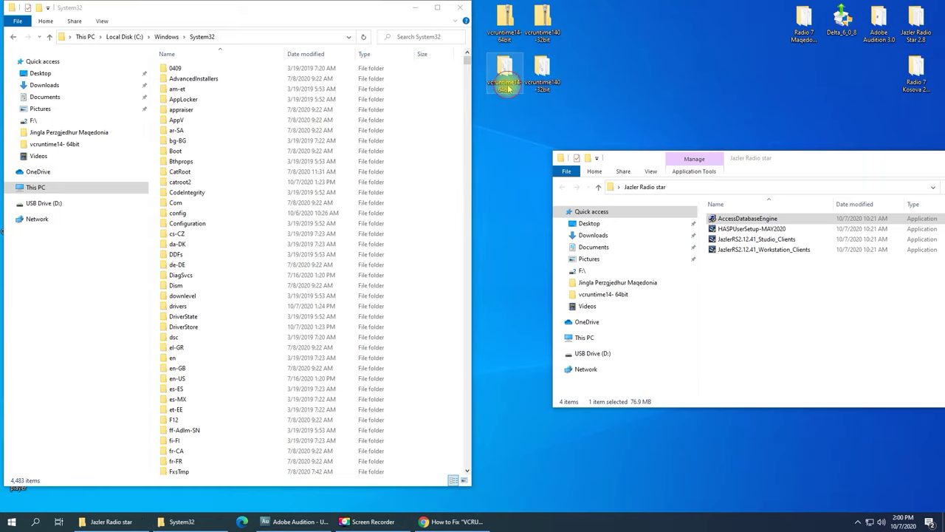
pyautogui.moveTo(338, 25)
pyautogui.mouseDown()
pyautogui.moveTo(711, 39)
pyautogui.moveTo(807, 116)
pyautogui.mouseUp()
pyautogui.click(672, 175)
pyautogui.rightClick(672, 175)
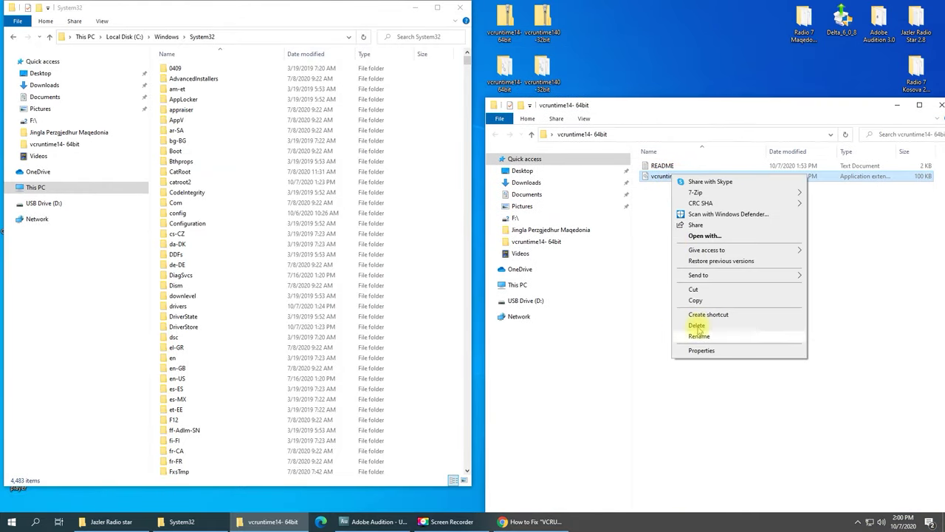
pyautogui.click(703, 300)
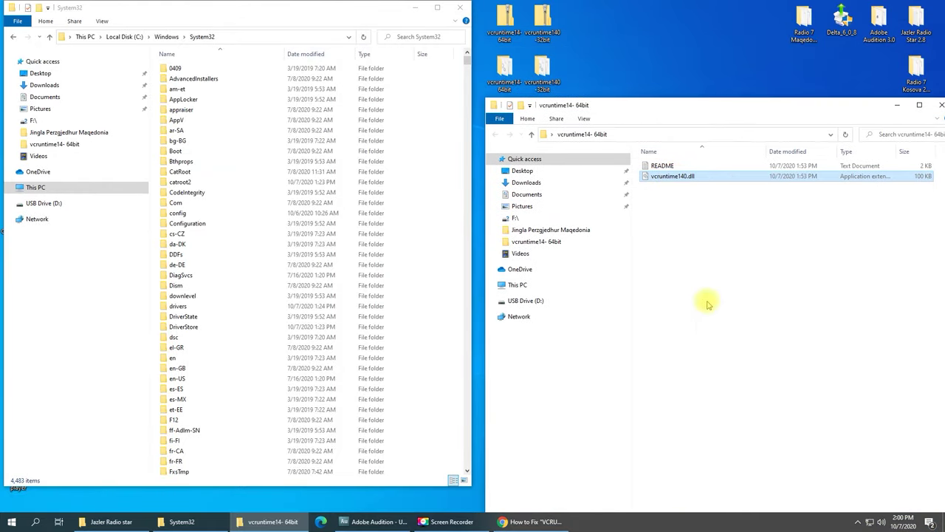
# Paste it into C:\Windows\System32, replacing the existing file with administrator permission.
pyautogui.rightClick(245, 168)
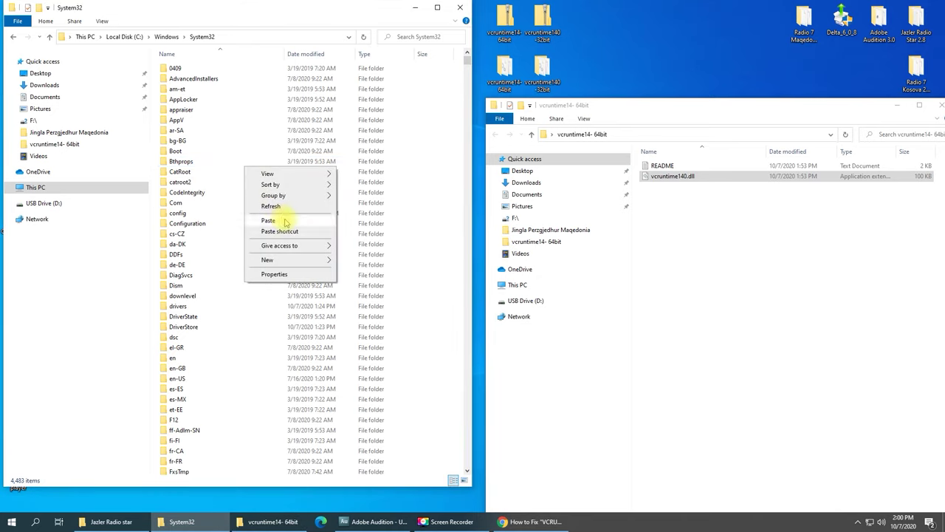
pyautogui.rightClick(445, 249)
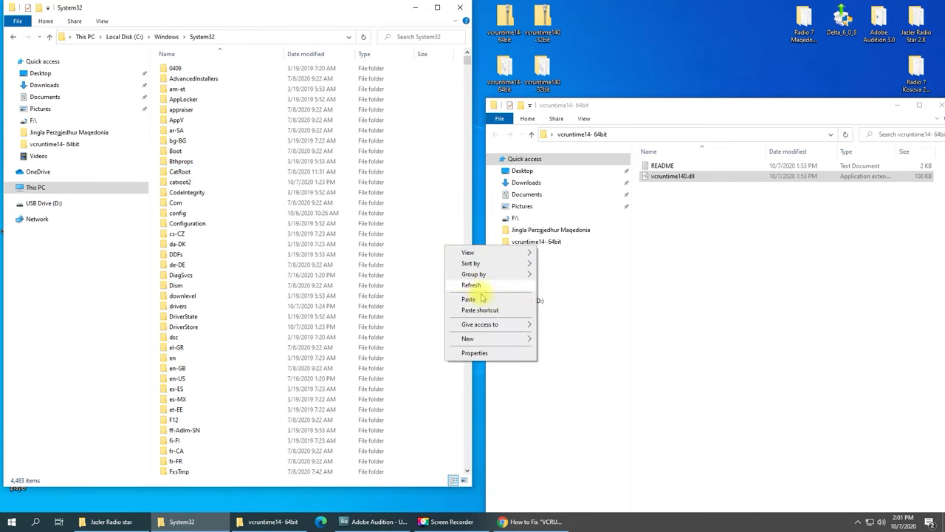
pyautogui.click(483, 299)
pyautogui.click(403, 193)
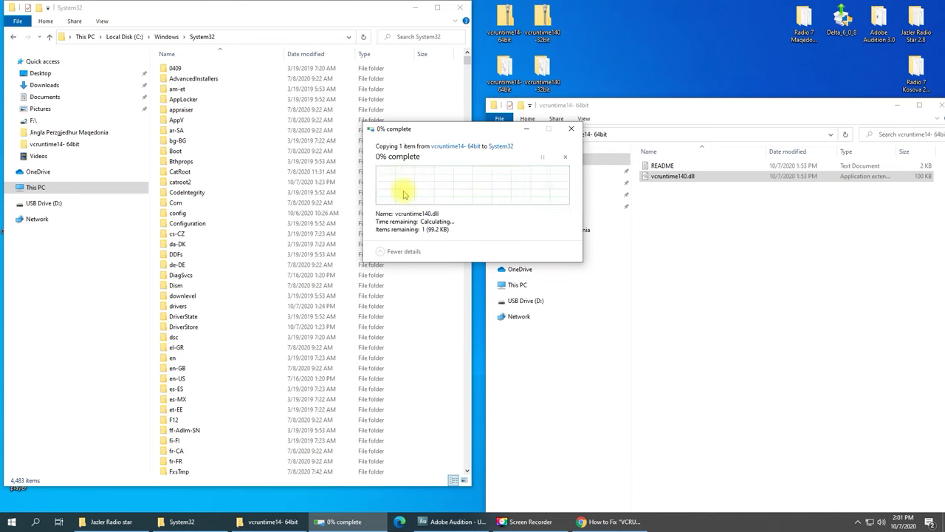
pyautogui.click(448, 198)
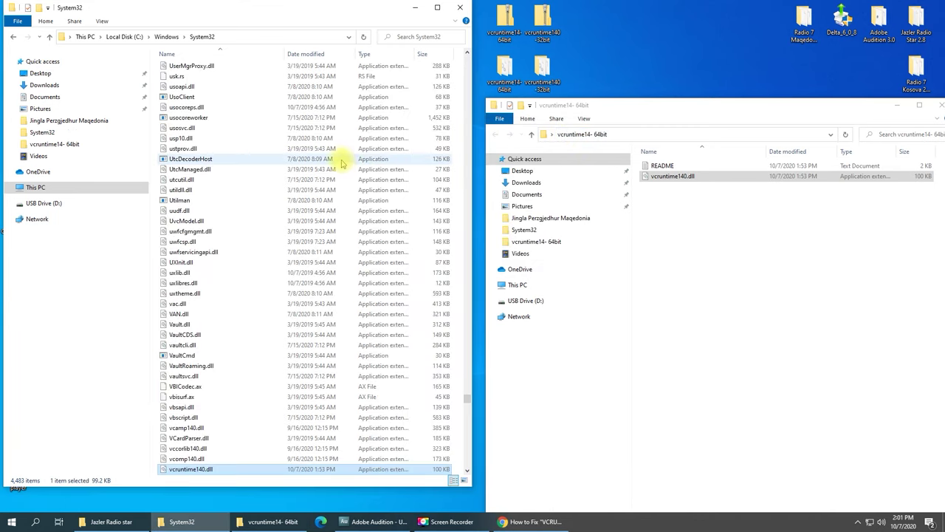
# Open C:\Windows\SysWOW64 and copy vcruntime140.dll from the vcruntime140 -32bit folder.
pyautogui.click(167, 37)
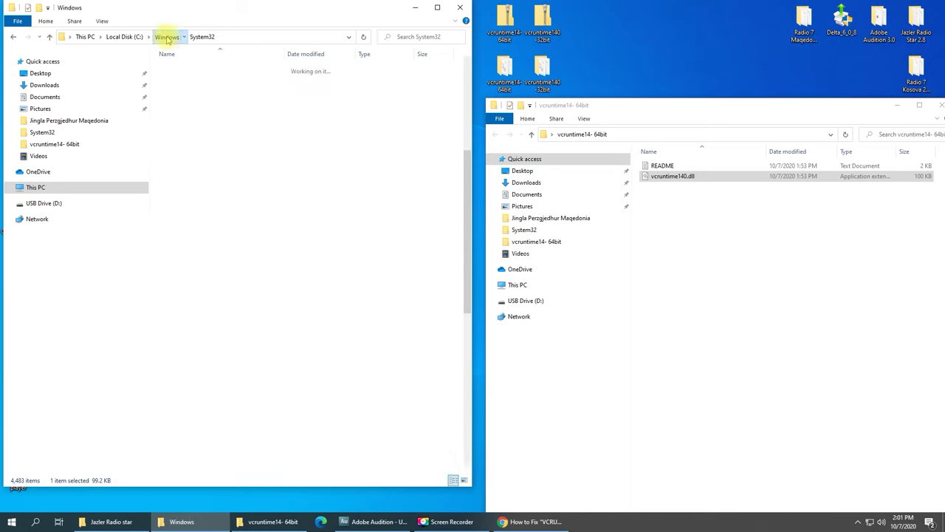
pyautogui.scroll(-5, 243, 266)
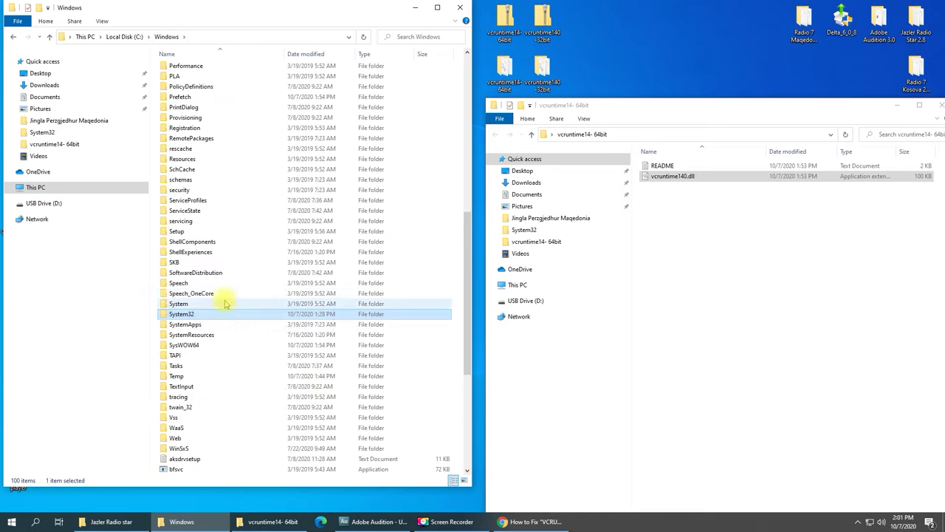
pyautogui.doubleClick(184, 345)
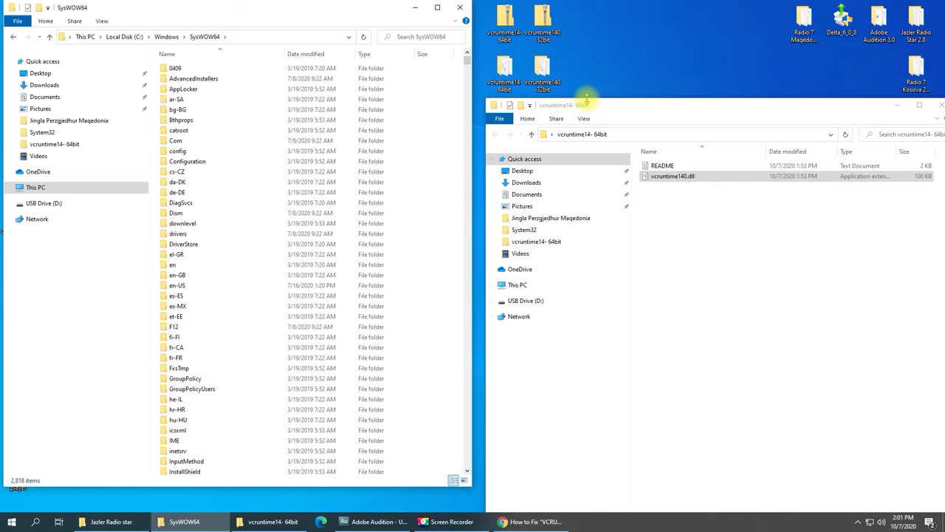
pyautogui.moveTo(587, 99); pyautogui.dragTo(586, 147)
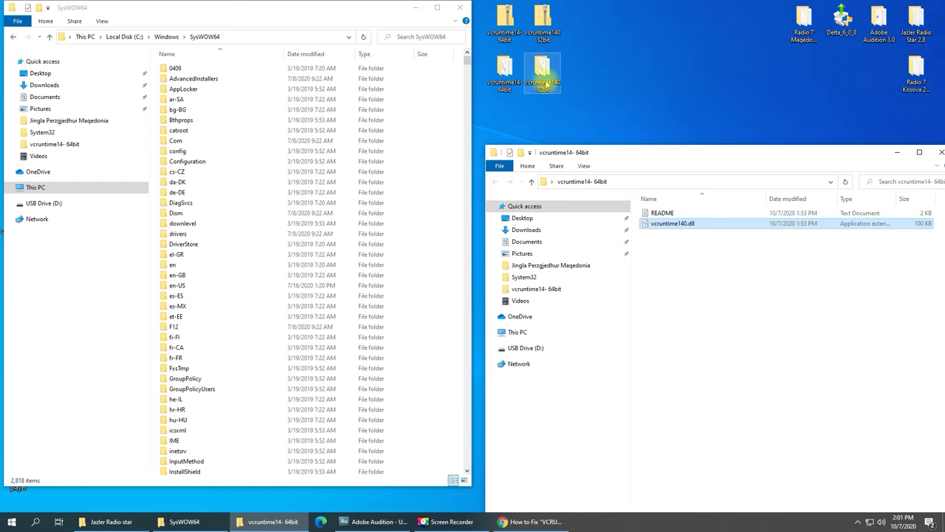
pyautogui.doubleClick(543, 77)
pyautogui.moveTo(333, 13)
pyautogui.mouseDown()
pyautogui.moveTo(691, 118)
pyautogui.moveTo(844, 103)
pyautogui.mouseUp()
pyautogui.rightClick(690, 174)
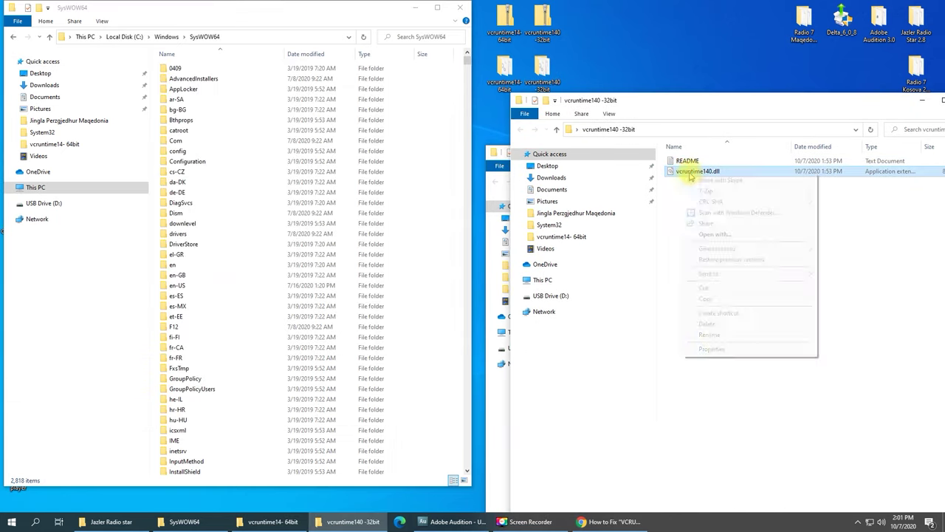
pyautogui.click(713, 299)
# Paste the 32-bit vcruntime140.dll into SysWOW64, replacing the old file with administrator permission.
pyautogui.rightClick(260, 214)
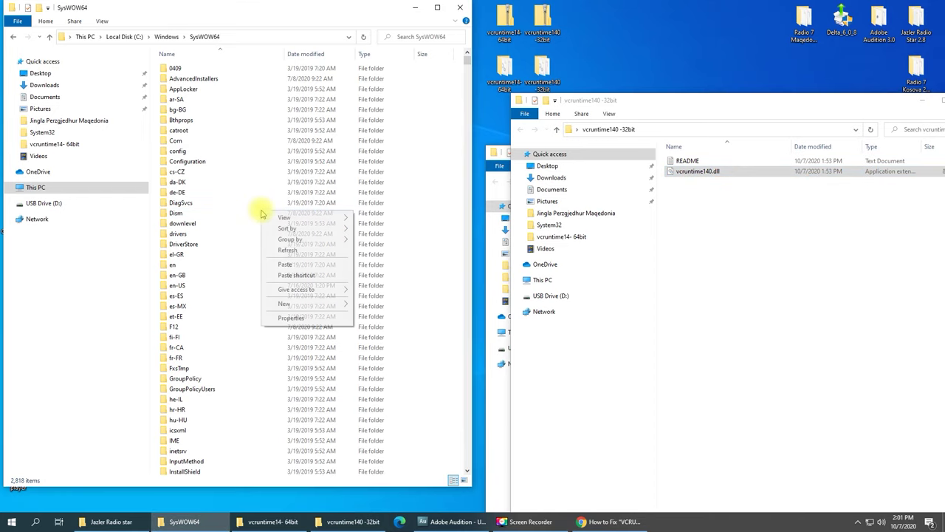
pyautogui.rightClick(431, 254)
pyautogui.click(453, 311)
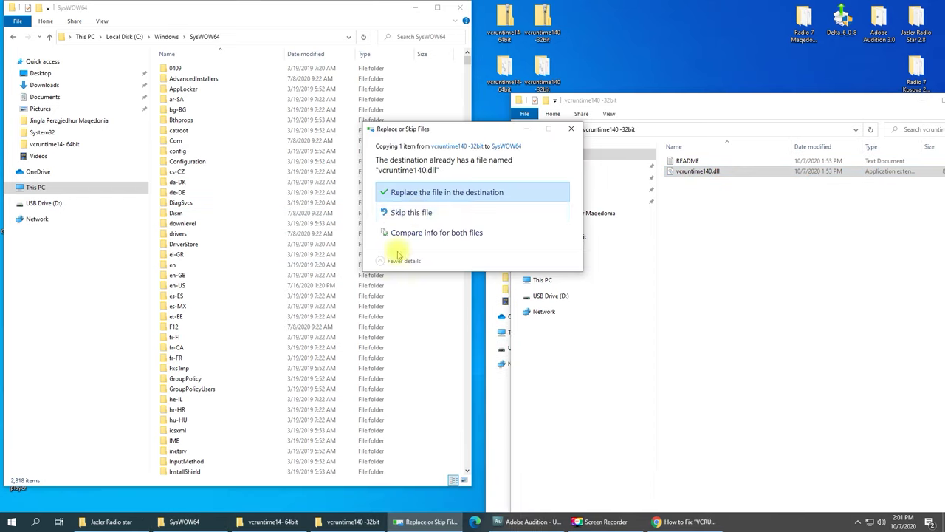
pyautogui.click(385, 192)
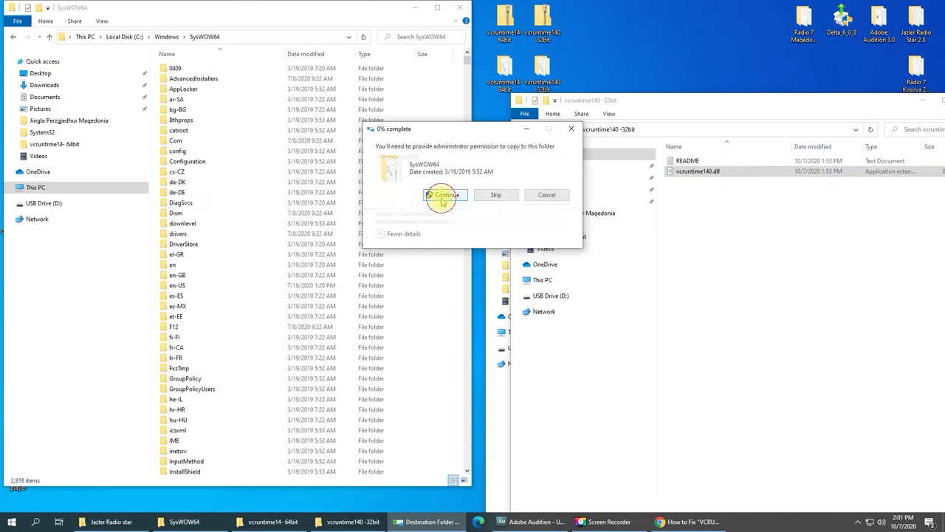
pyautogui.click(443, 195)
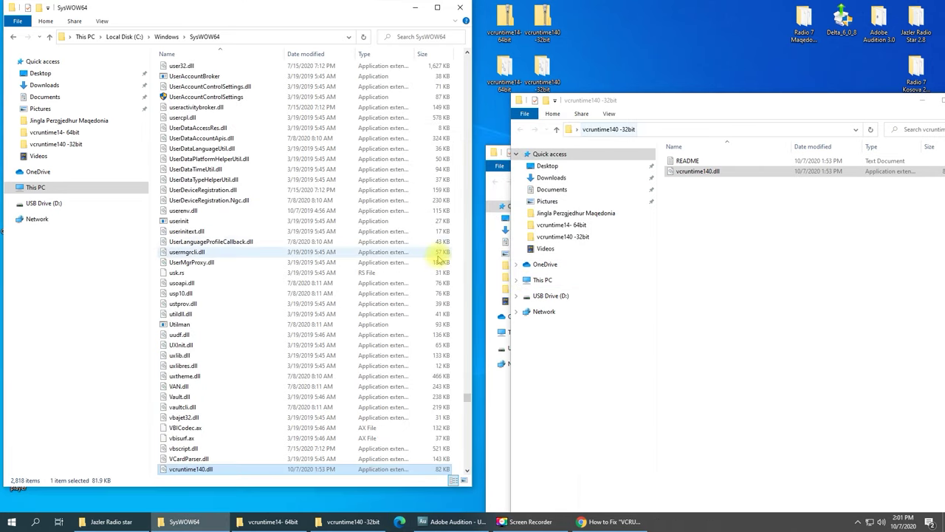
# Close the vcruntime140 -32bit and vcruntime14- 64bit folder windows.
pyautogui.moveTo(775, 99); pyautogui.dragTo(511, 101)
pyautogui.click(692, 100)
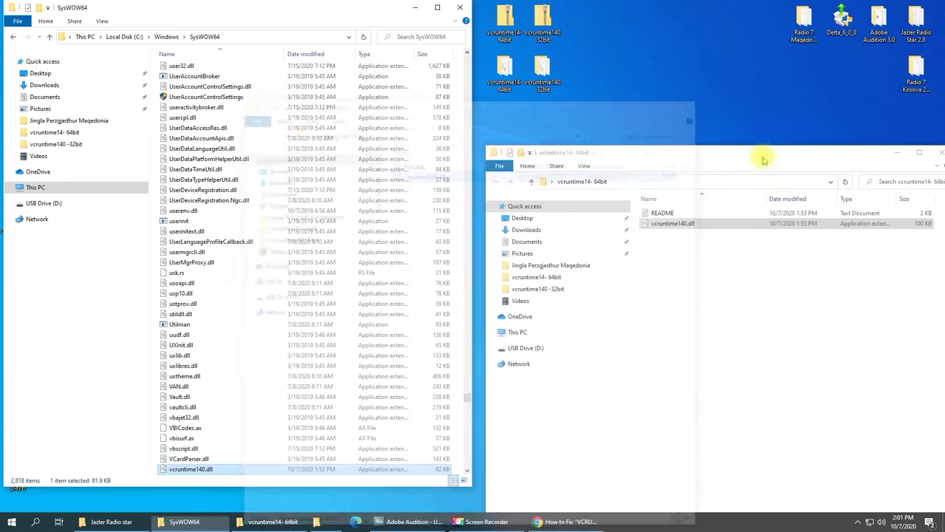
pyautogui.moveTo(764, 158); pyautogui.dragTo(539, 131)
pyautogui.click(705, 132)
# Move the Jazler Radio star folder window aside and refresh the desktop.
pyautogui.moveTo(812, 156)
pyautogui.mouseDown()
pyautogui.moveTo(727, 149)
pyautogui.moveTo(739, 154)
pyautogui.mouseUp()
pyautogui.rightClick(690, 81)
pyautogui.click(737, 115)
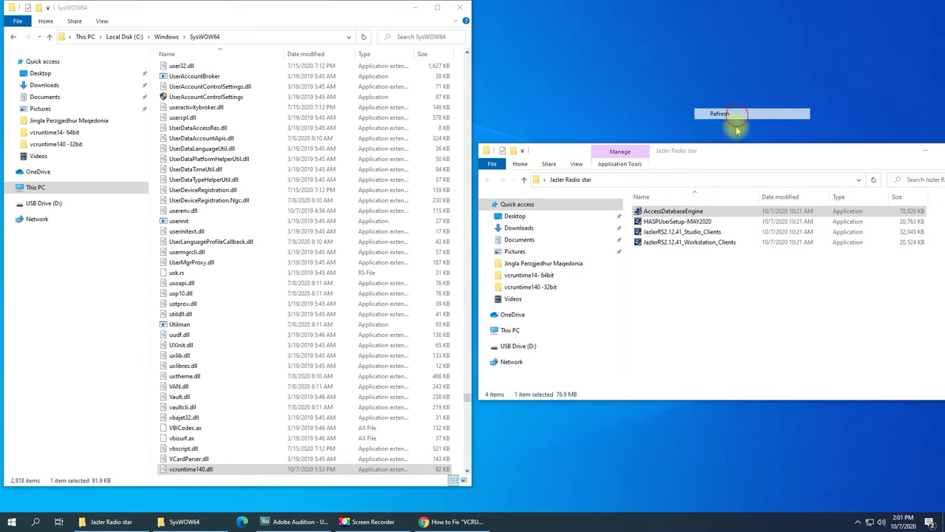
# Install Microsoft Access database engine 2016 from AccessDatabaseEngine, then return to the Tips2Fix article.
pyautogui.doubleClick(665, 211)
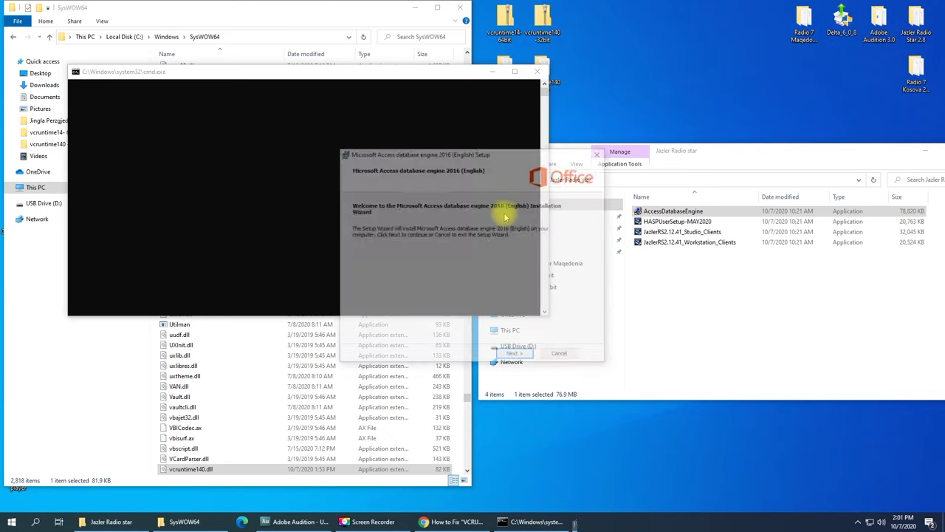
pyautogui.click(531, 356)
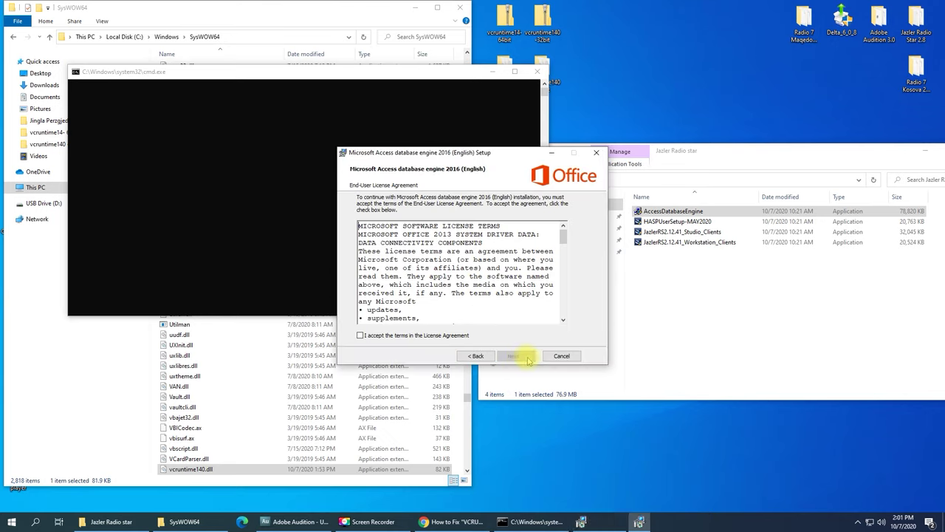
pyautogui.click(522, 357)
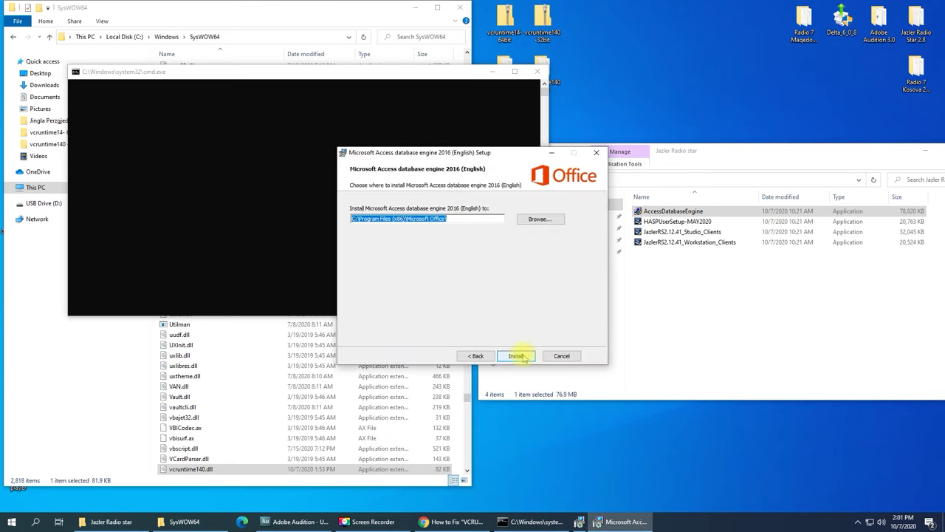
pyautogui.click(530, 357)
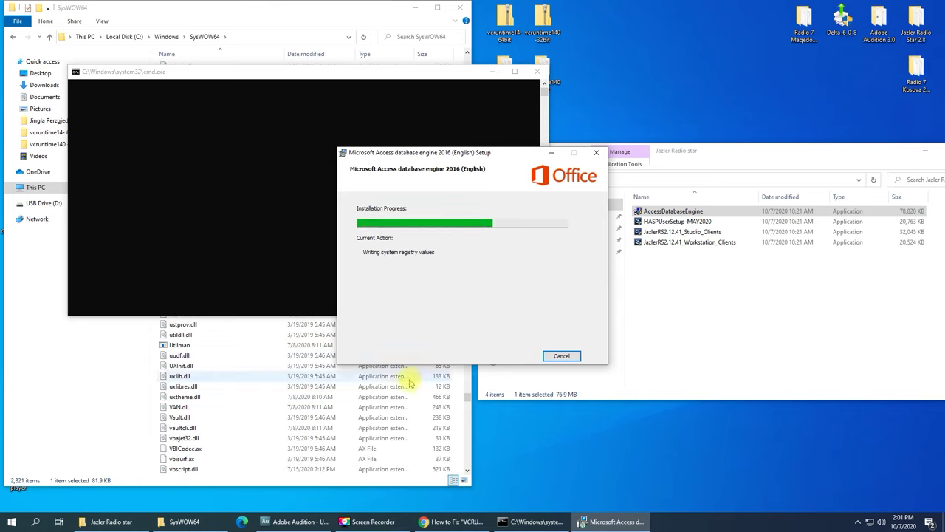
pyautogui.click(451, 521)
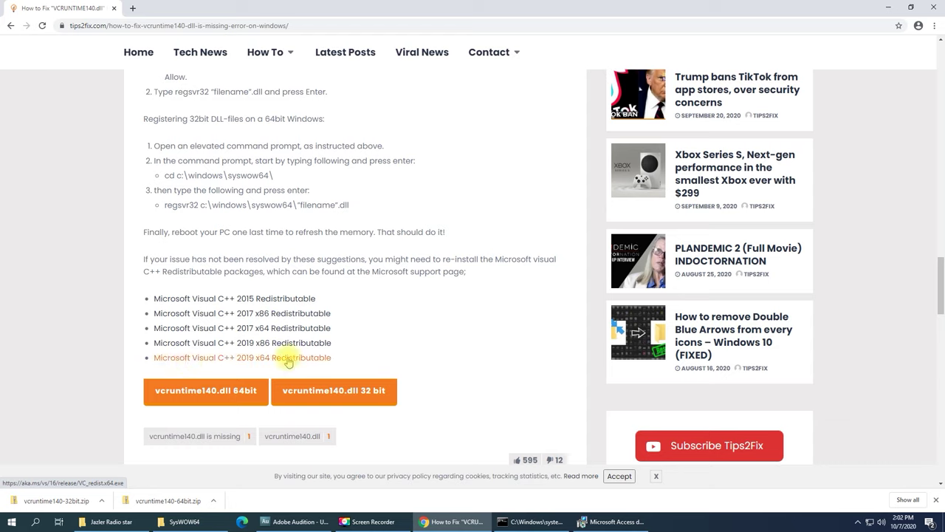
# Download the Visual C++ 2019 x64 redistributable, repair the 2015-2019 install, and close it once successful.
pyautogui.click(252, 360)
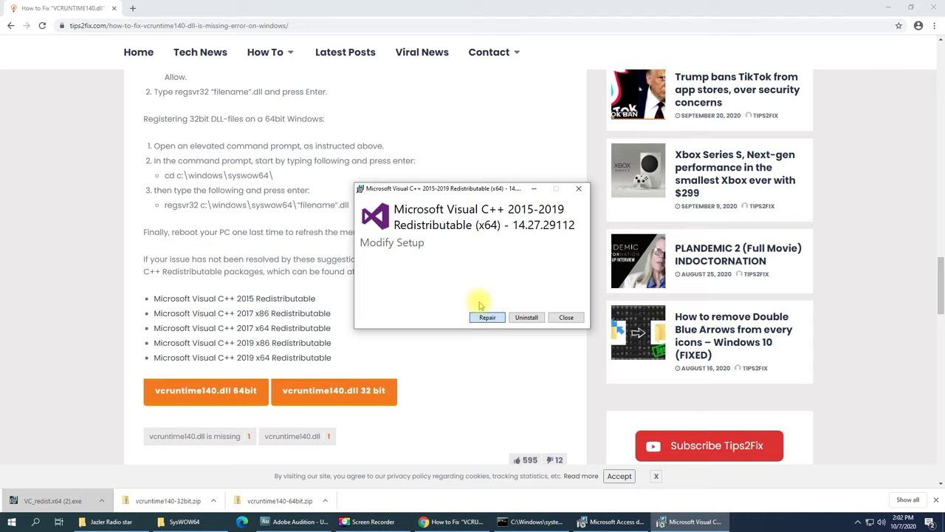
pyautogui.click(493, 318)
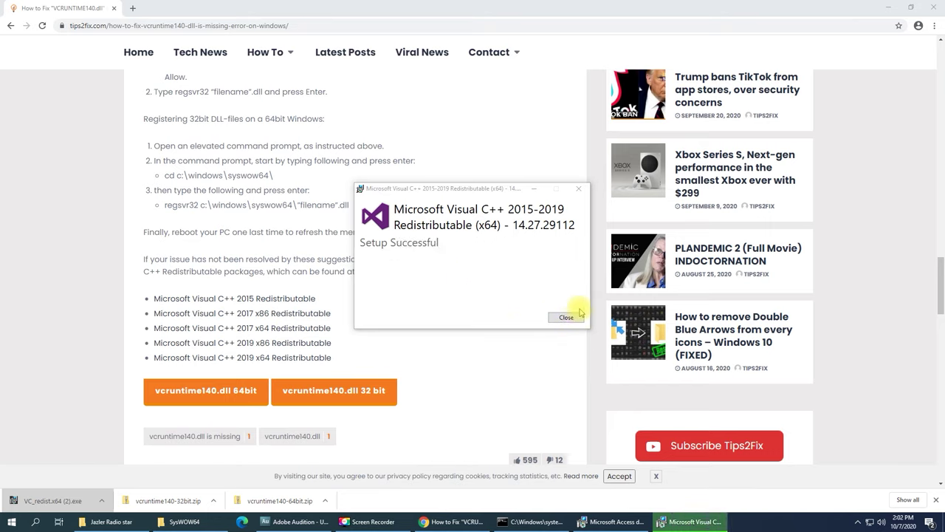
pyautogui.click(566, 317)
pyautogui.scroll(-2, 416, 316)
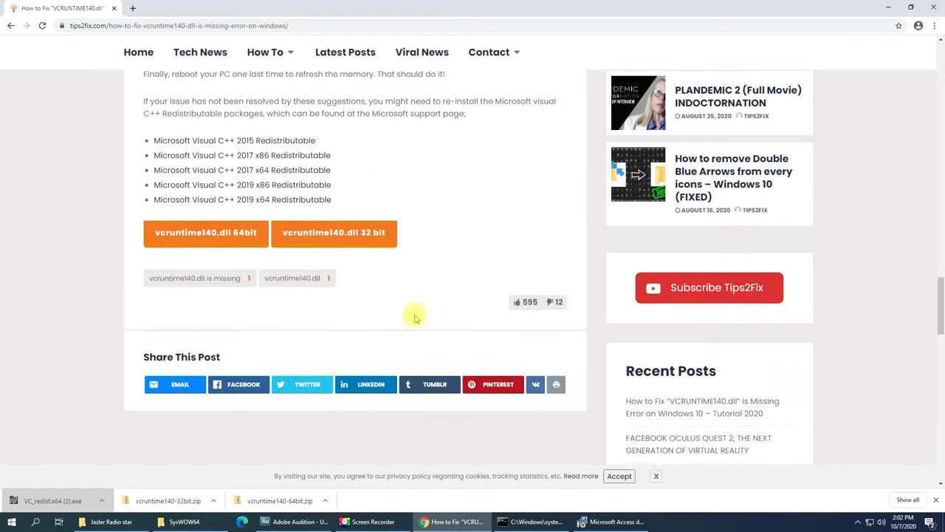
pyautogui.scroll(-1, 416, 316)
pyautogui.scroll(3, 415, 317)
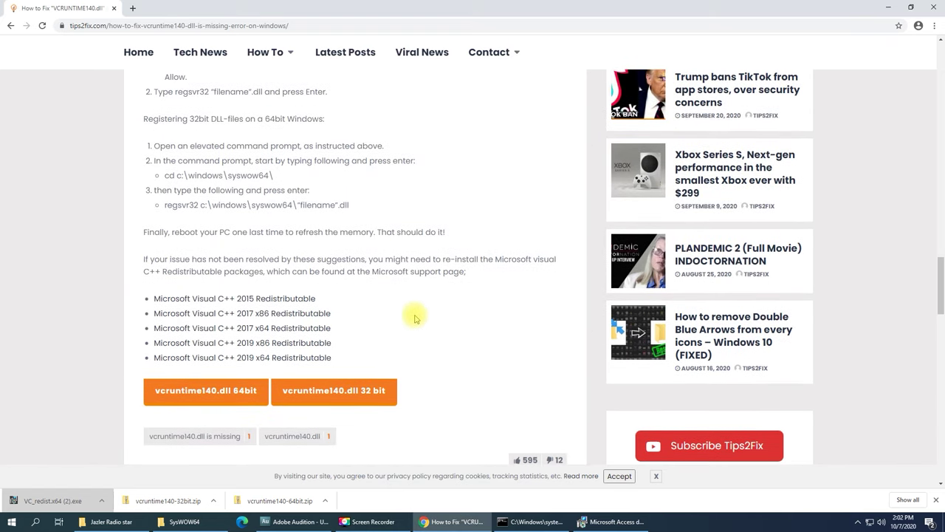